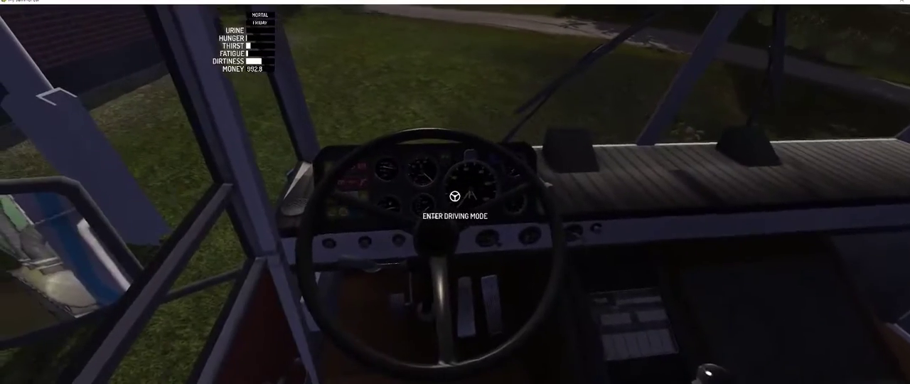
- Take the truck's wheel and shift from neutral through first, second and fourth into high range
{"action": "key", "text": "Return"}
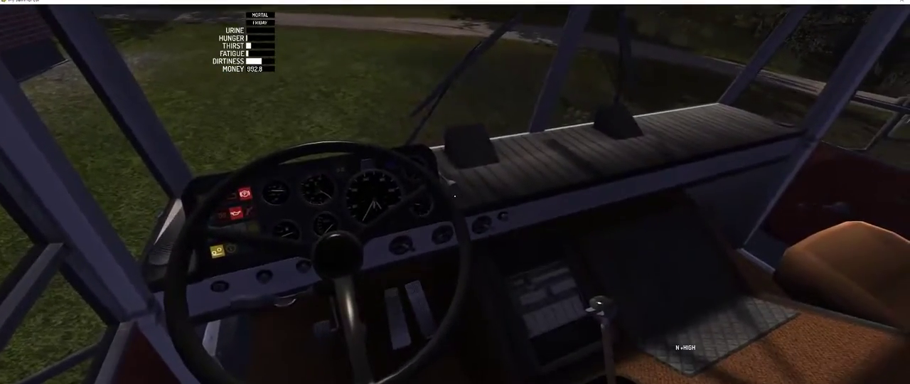
{"action": "key", "text": "x"}
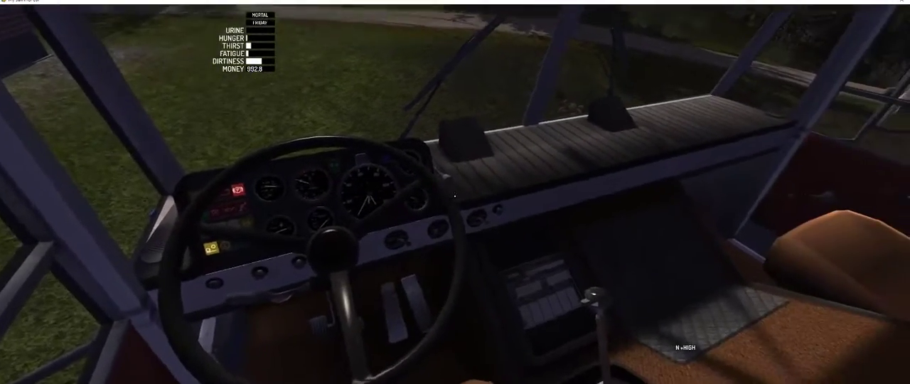
{"action": "key", "text": "g"}
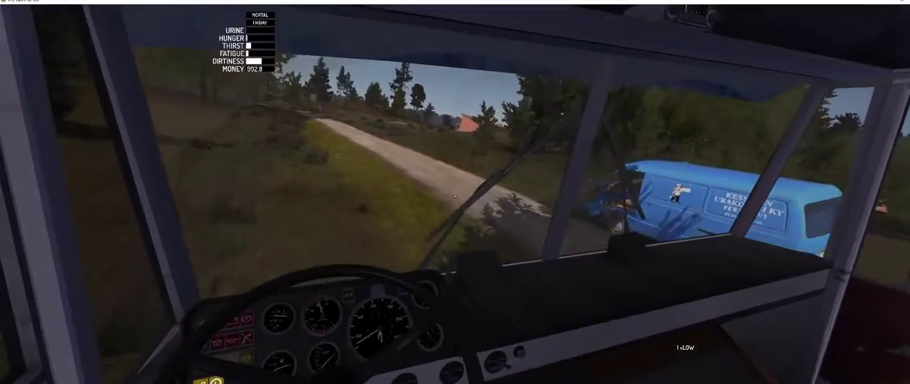
{"action": "key", "text": "g"}
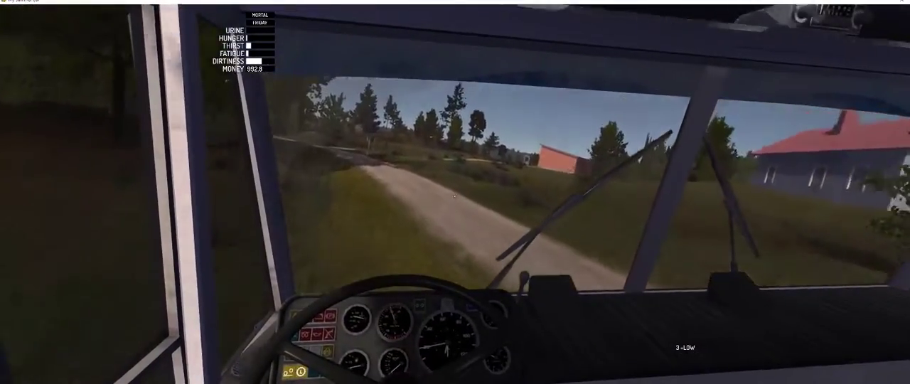
{"action": "key", "text": "g"}
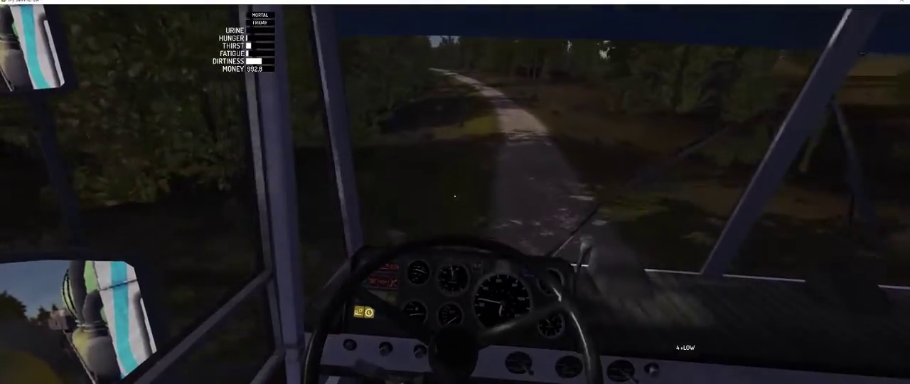
{"action": "key", "text": "r"}
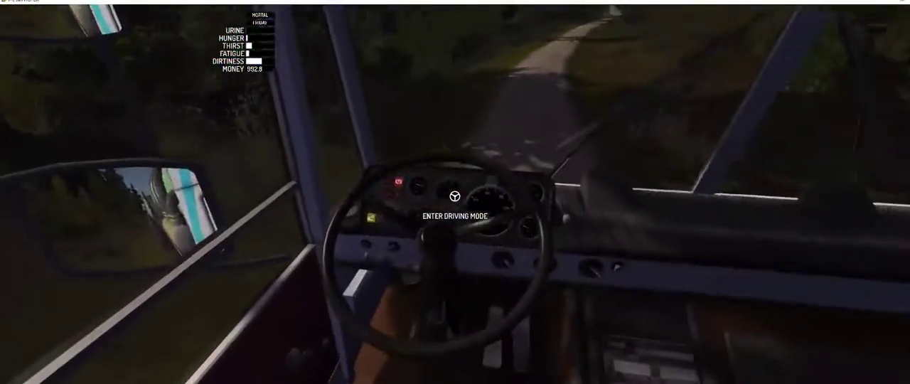
- Retake control of the truck and switch the gearbox to low range
{"action": "key", "text": "Return"}
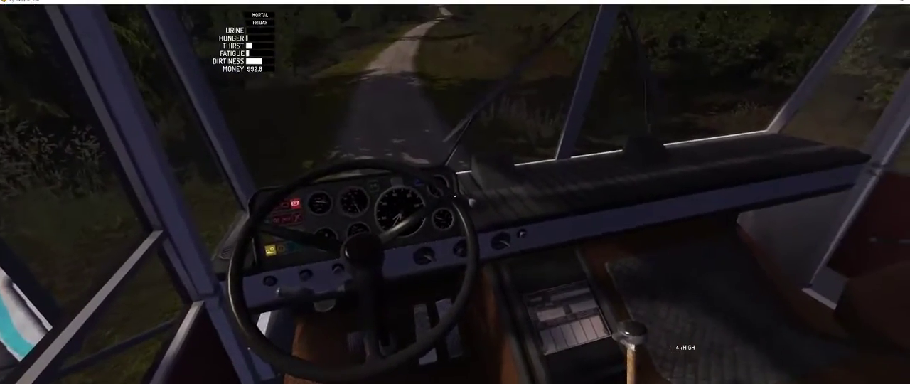
{"action": "key", "text": "r"}
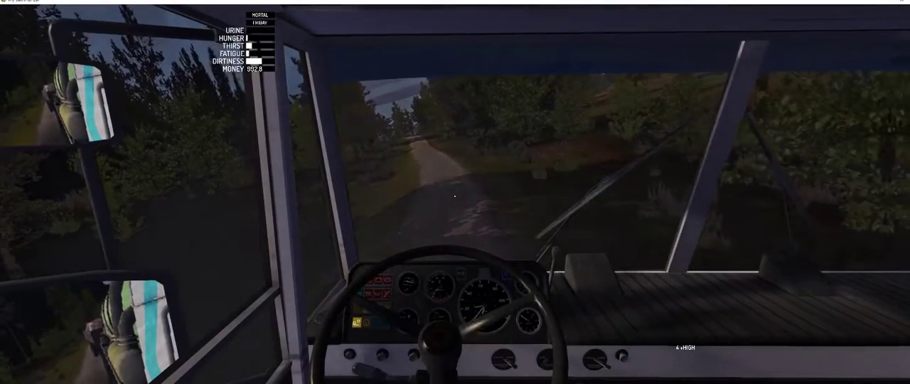
- Toggle the gearbox range low then high, and drop to fourth gear on the winding road
{"action": "key", "text": "r"}
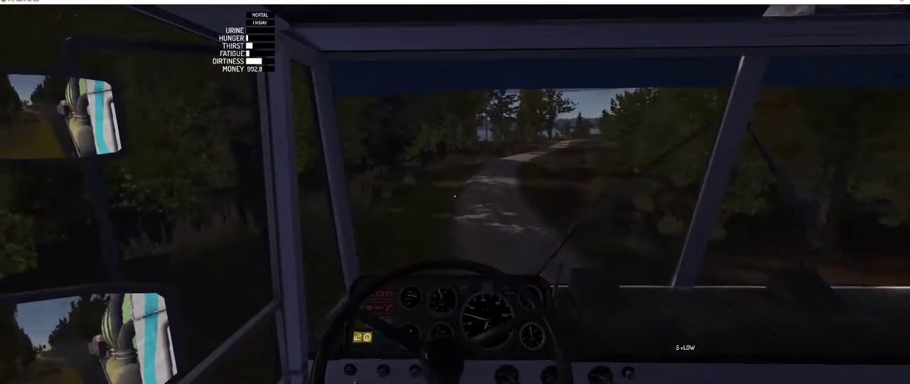
{"action": "key", "text": "r"}
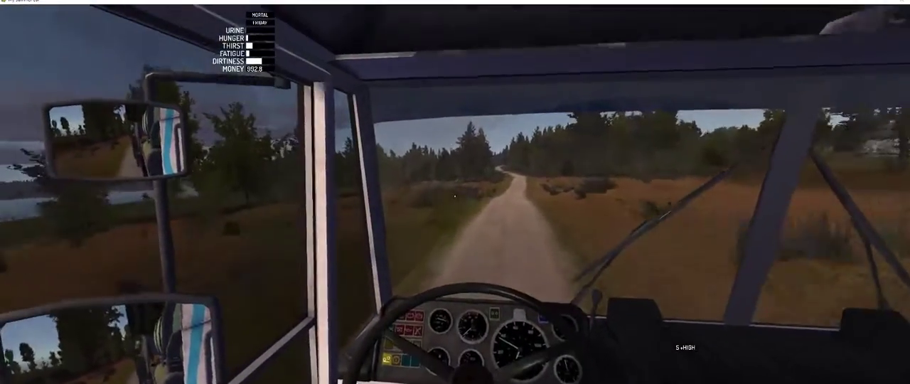
{"action": "key", "text": "b"}
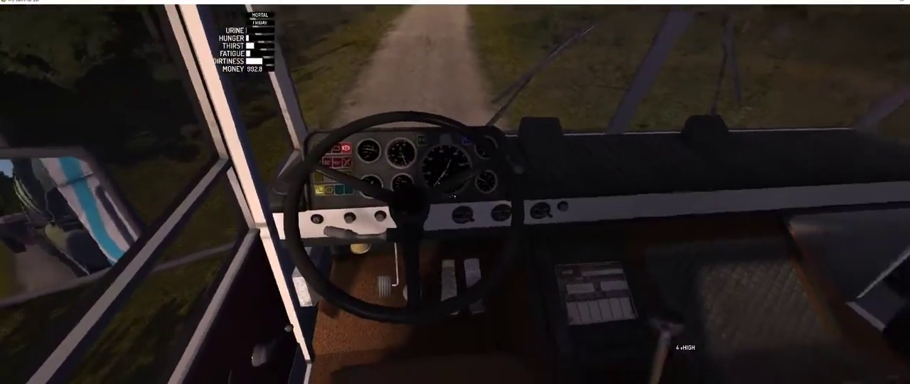
- Toggle the range low and back to high, shift up to fourth, then down to third
{"action": "key", "text": "r"}
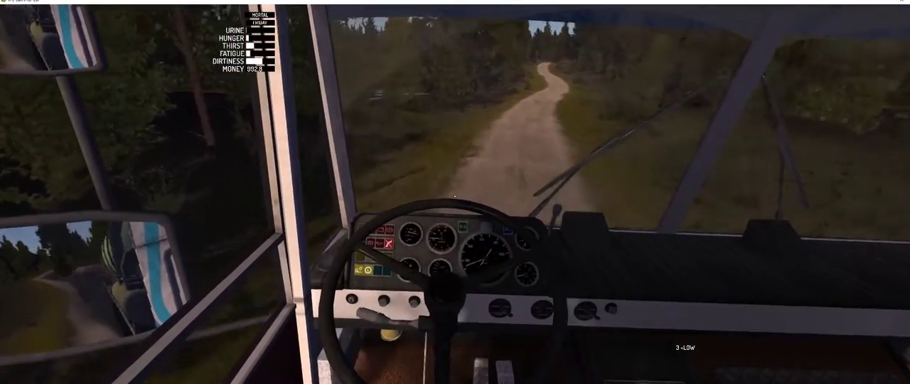
{"action": "key", "text": "r"}
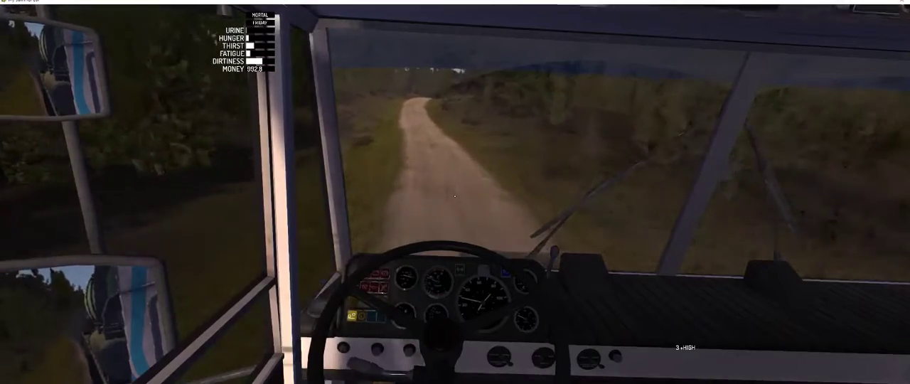
{"action": "key", "text": "g"}
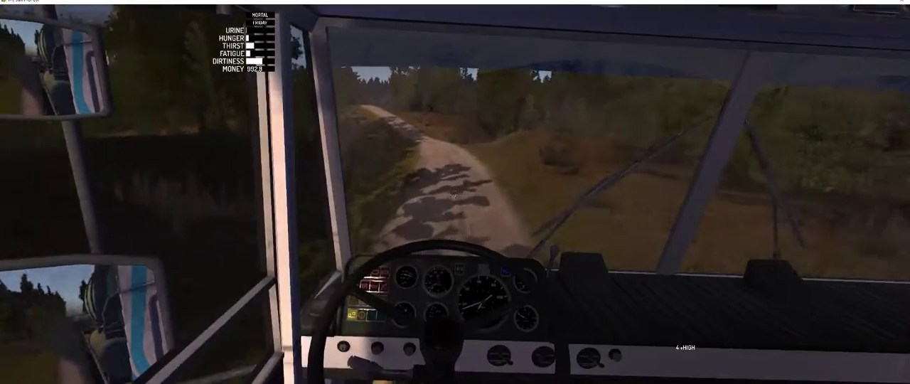
{"action": "key", "text": "b"}
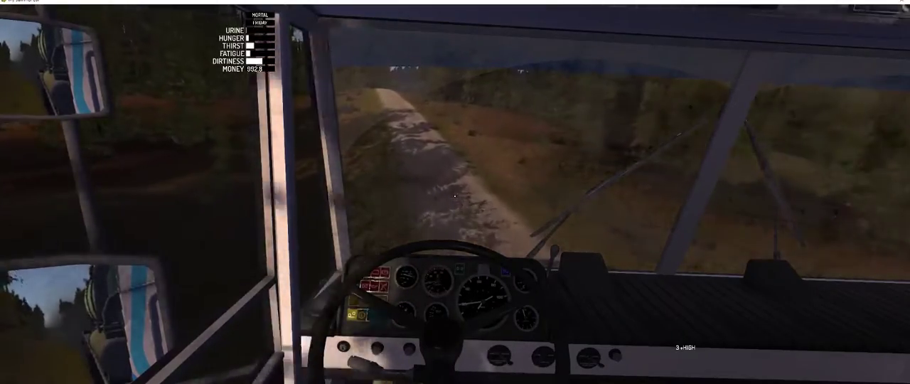
- Coast in neutral, shift into third, then get out onto the road by the tractor
{"action": "key", "text": "w"}
{"action": "key", "text": "w"}
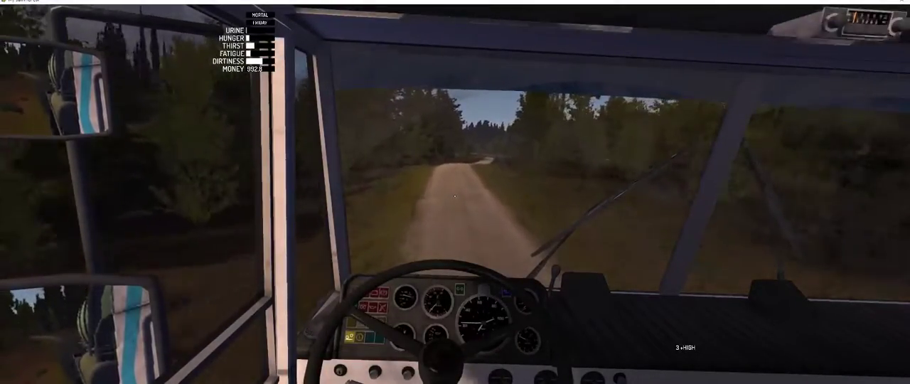
{"action": "key", "text": "n"}
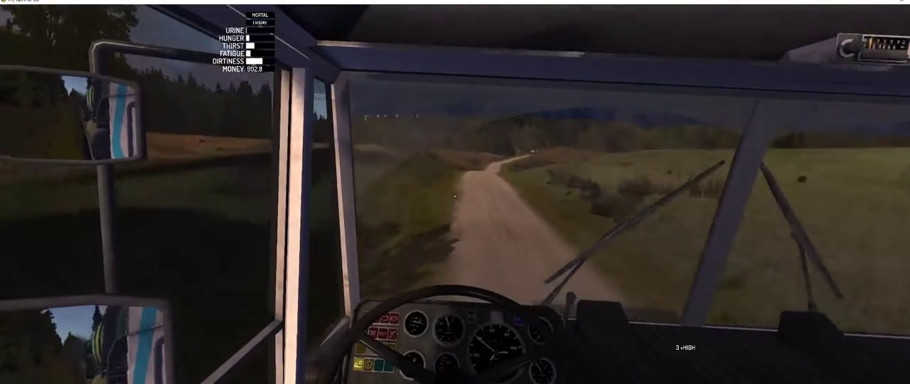
{"action": "key", "text": "g"}
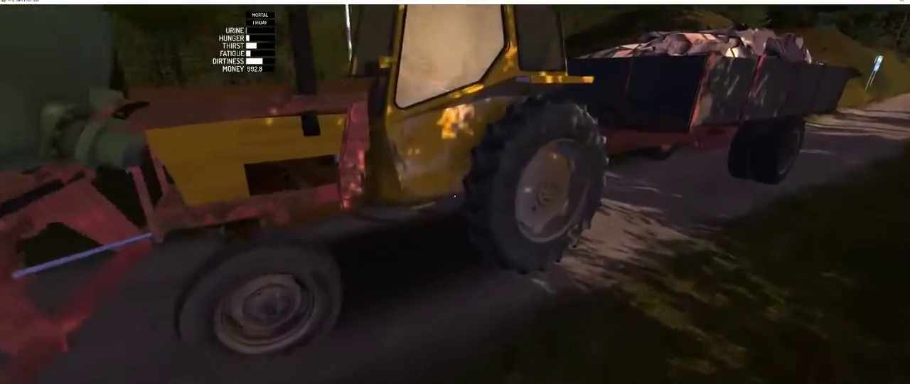
{"action": "key", "text": "w"}
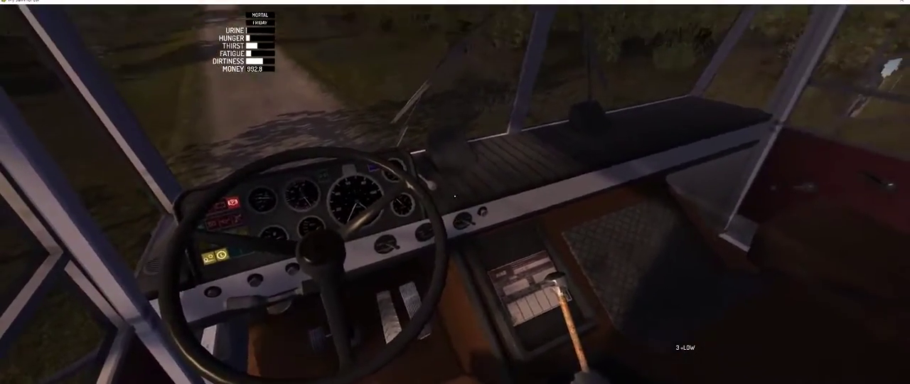
- Release the parking brake and pull away, shifting to third, fifth, neutral, fifth high, then fourth
{"action": "key", "text": "g"}
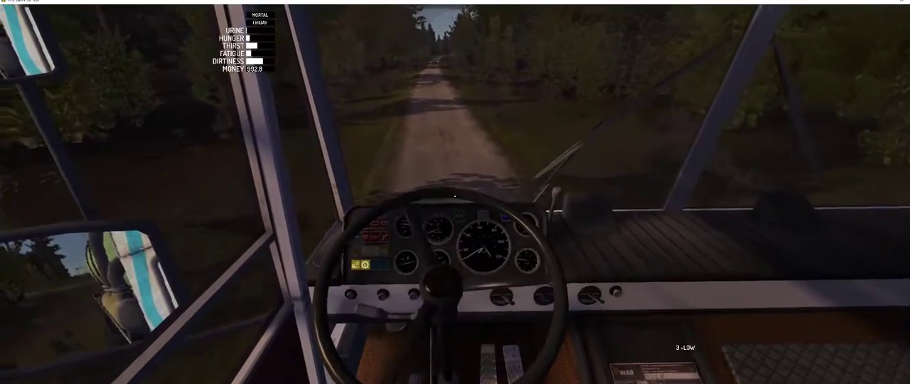
{"action": "key", "text": "g"}
{"action": "key", "text": "g"}
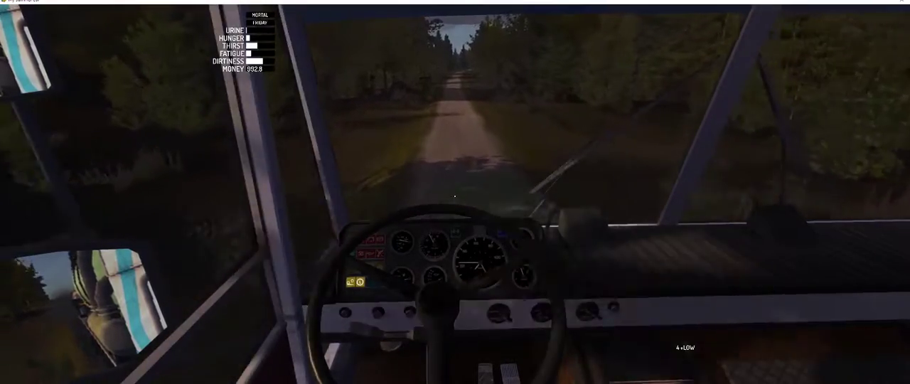
{"action": "key", "text": "g"}
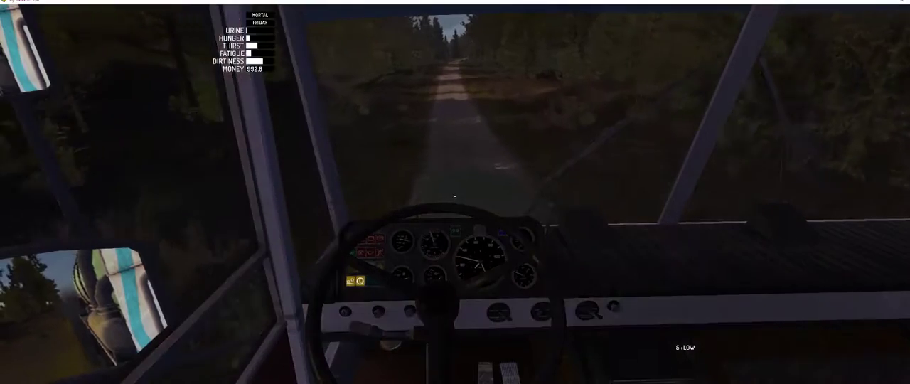
{"action": "key", "text": "b"}
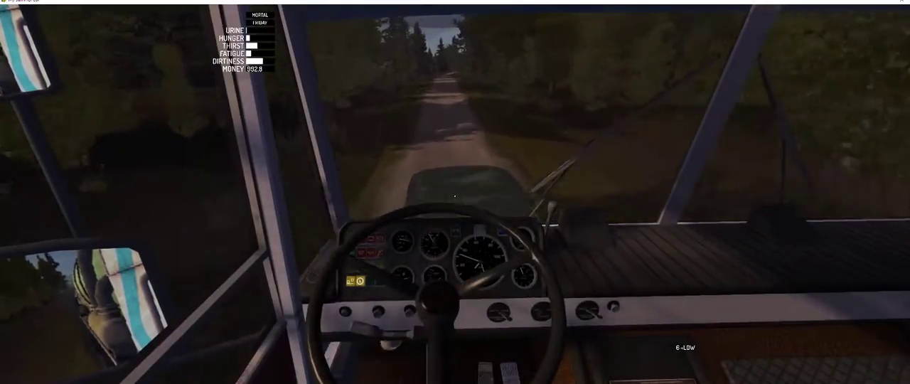
{"action": "key", "text": "r"}
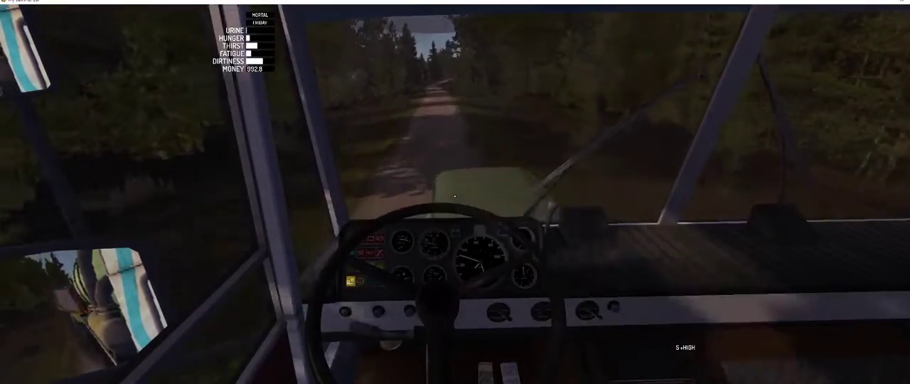
{"action": "key", "text": "b"}
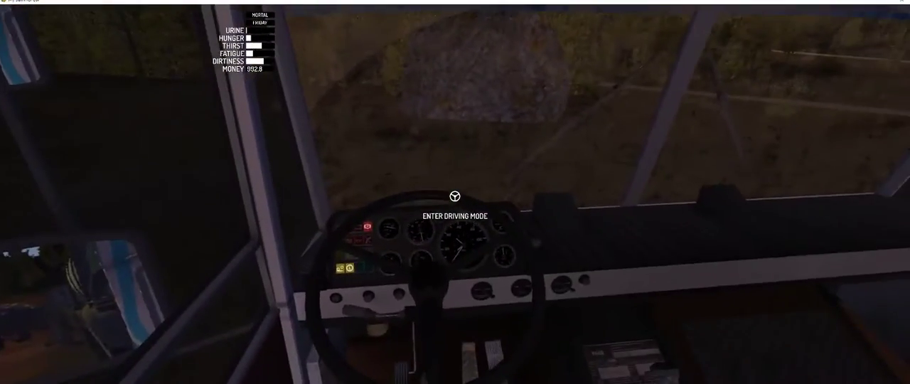
- Retake the driver's seat, shift to fifth, down to third, then up to sixth gear
{"action": "key", "text": "Return"}
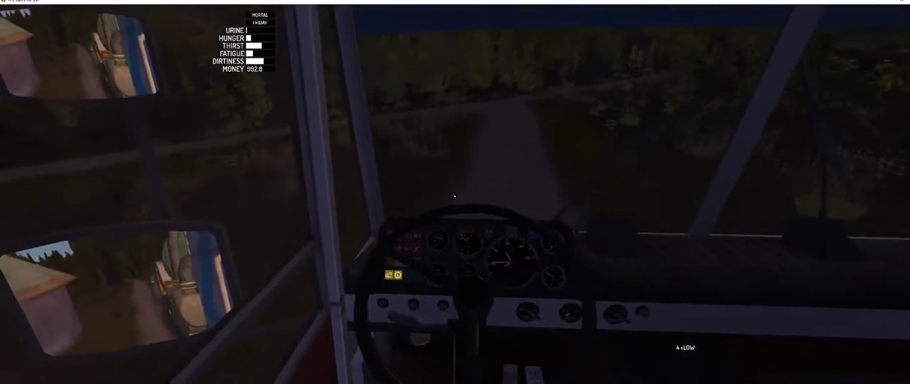
{"action": "key", "text": "g"}
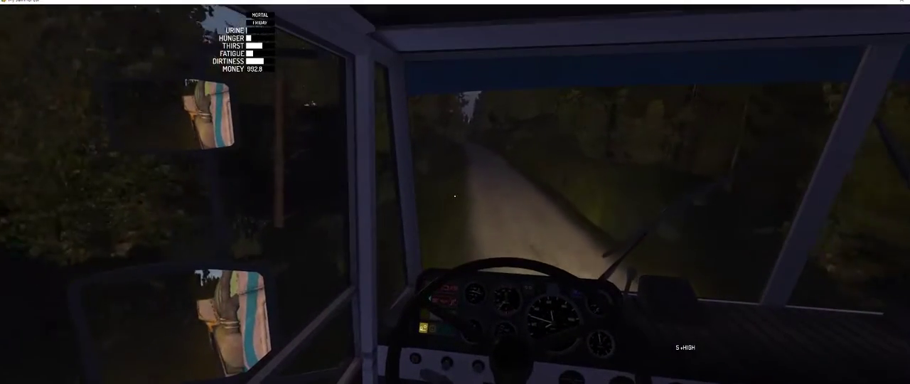
{"action": "key", "text": "b"}
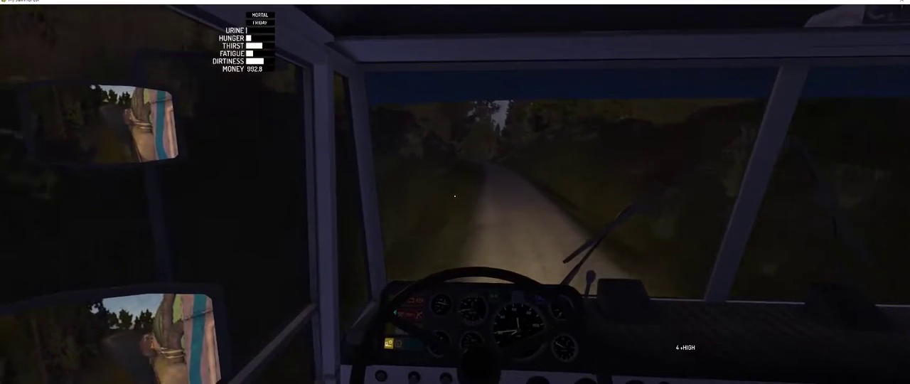
{"action": "key", "text": "b"}
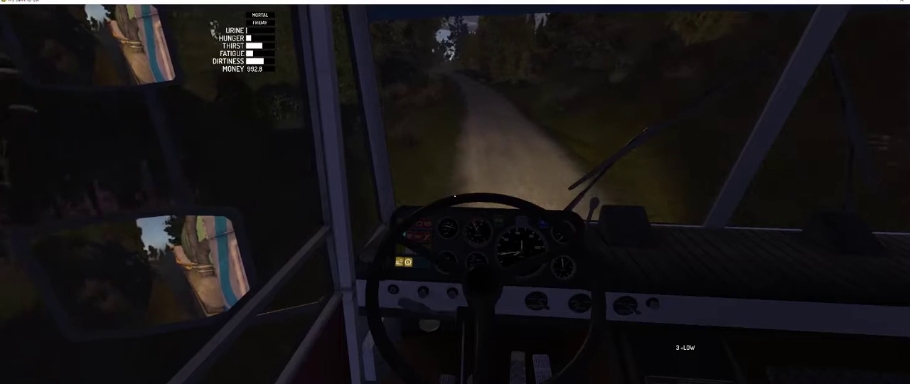
{"action": "key", "text": "g"}
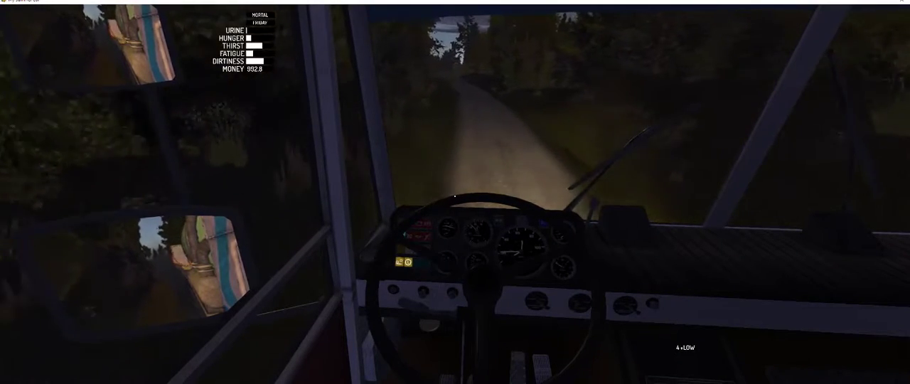
{"action": "key", "text": "g"}
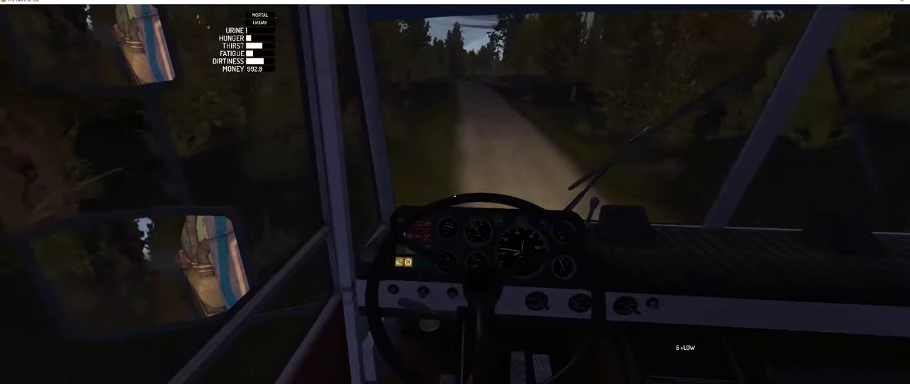
{"action": "key", "text": "g"}
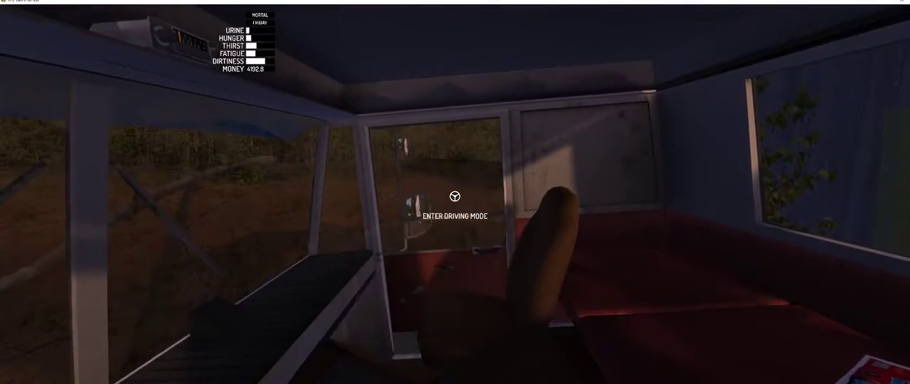
- Retake the driver's seat and shift up through second, third and fourth to sixth gear
{"action": "key", "text": "Return"}
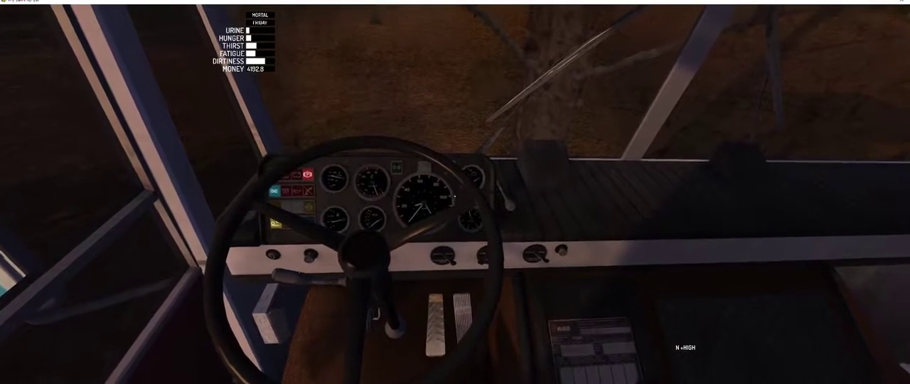
{"action": "key", "text": "g"}
{"action": "key", "text": "g"}
{"action": "key", "text": "g"}
{"action": "key", "text": "g"}
{"action": "key", "text": "g"}
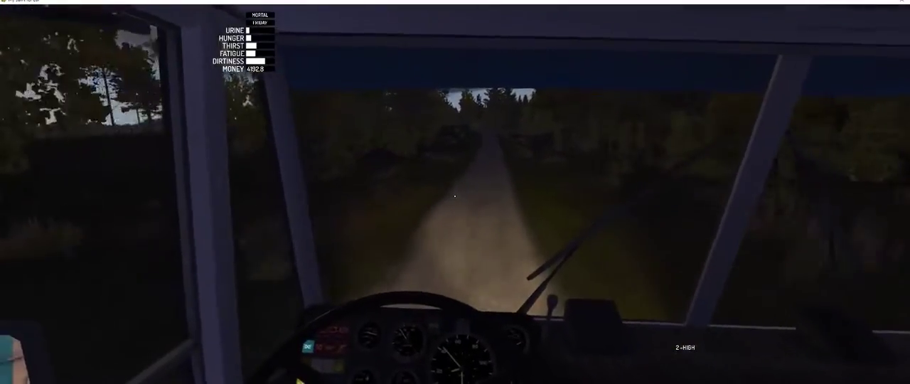
{"action": "key", "text": "g"}
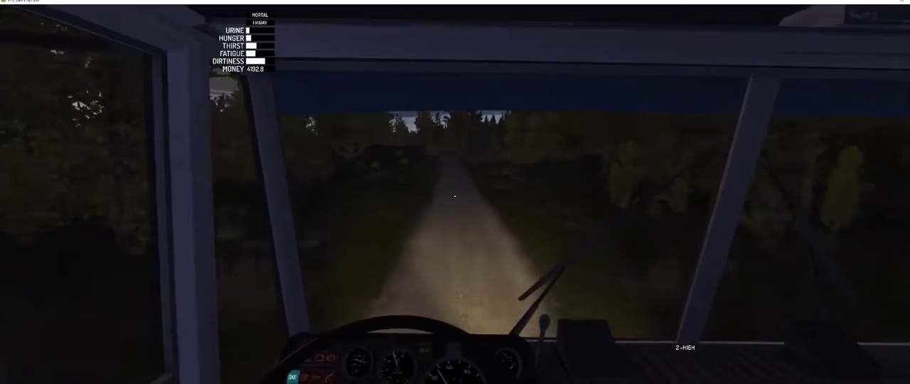
{"action": "key", "text": "g"}
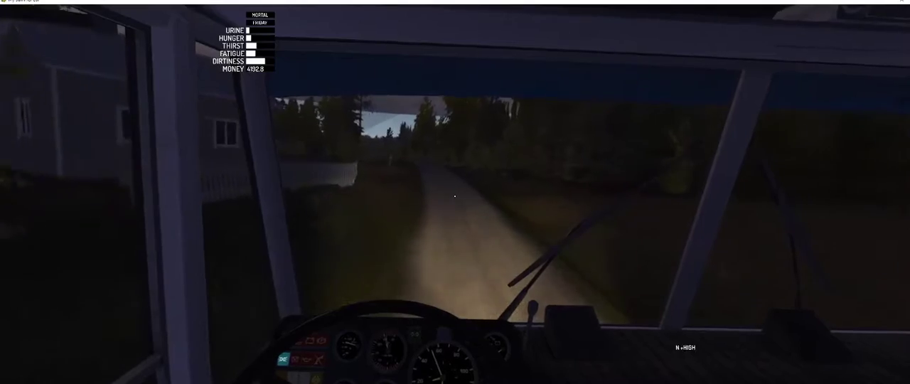
{"action": "key", "text": "g"}
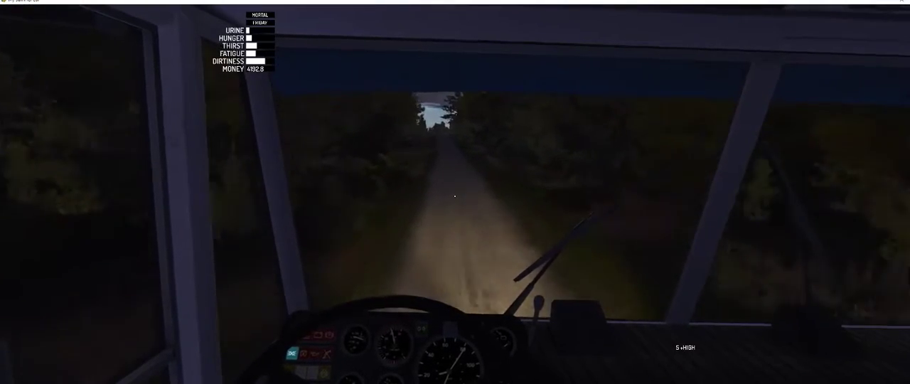
{"action": "key", "text": "g"}
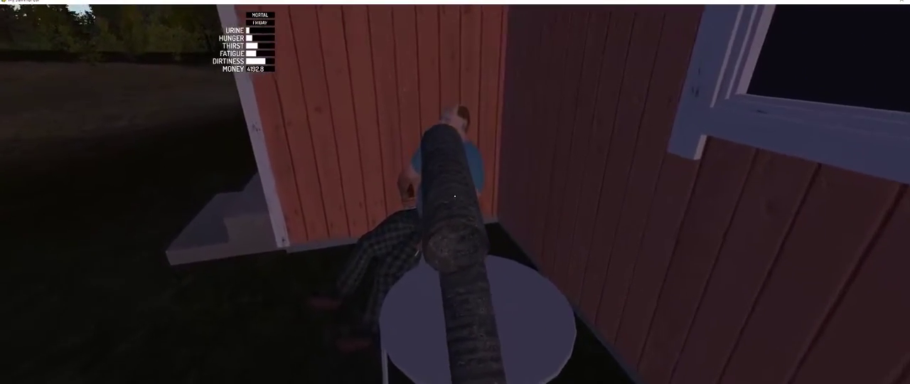
- Walk along the porch wall and carry the hose around the seated man
{"action": "key", "text": "w"}
{"action": "left_click", "coordinate": [455, 196]}
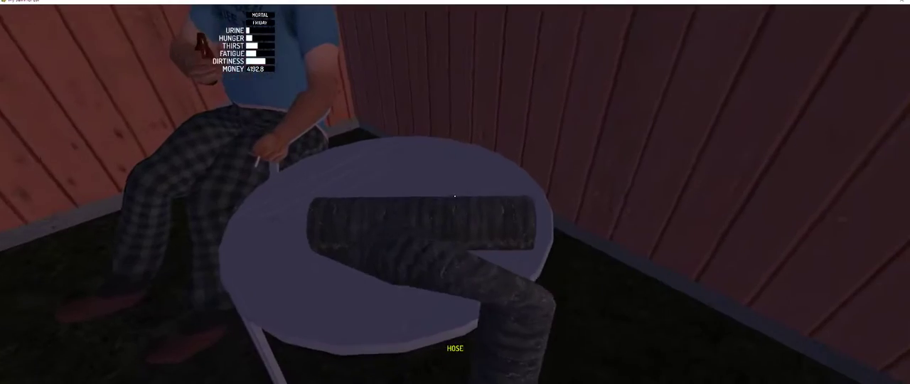
{"action": "left_click_drag", "start_coordinate": [455, 196], "coordinate": [455, 196]}
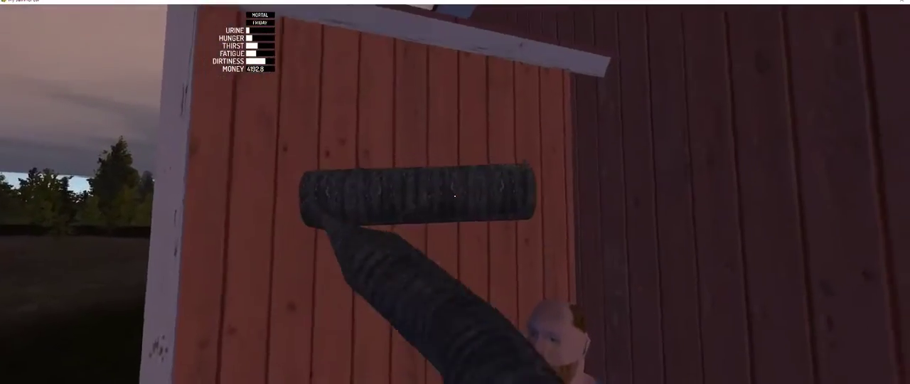
{"action": "key", "text": "w"}
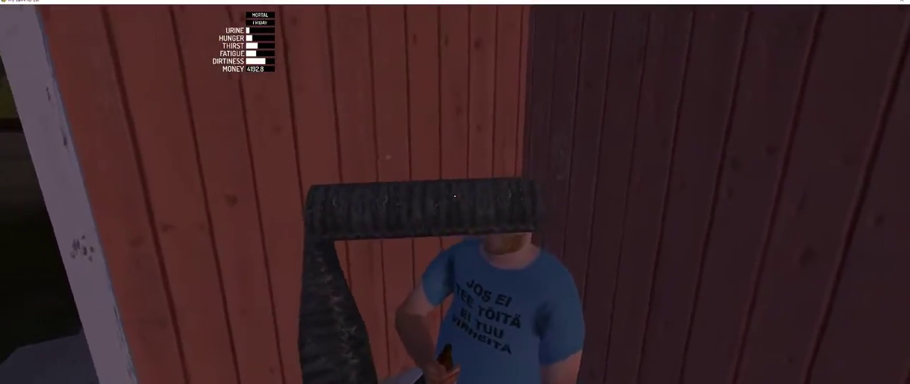
{"action": "key", "text": "w"}
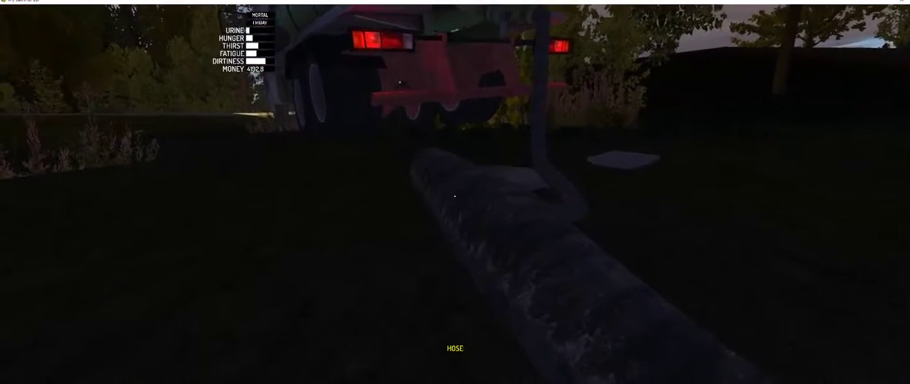
{"action": "key", "text": "w"}
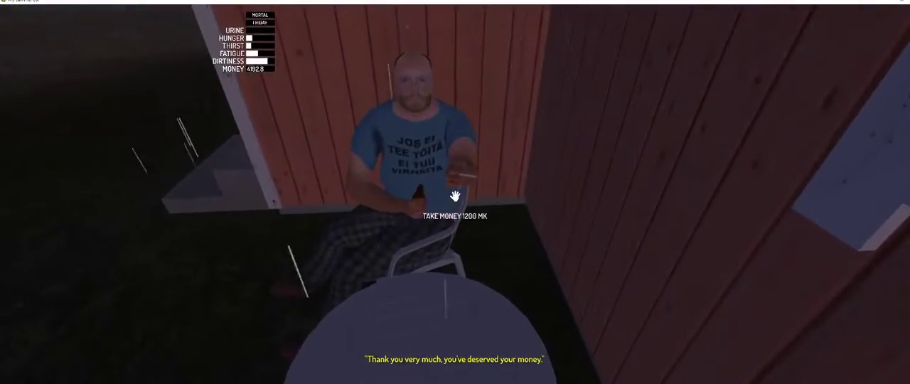
- Take the 1200 MK payment from the man, then pull the hose out of the septic tank
{"action": "left_click", "coordinate": [455, 192]}
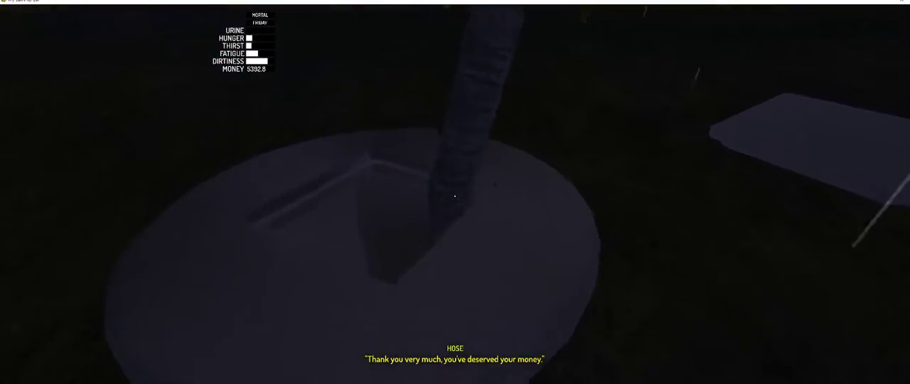
{"action": "left_click", "coordinate": [455, 196]}
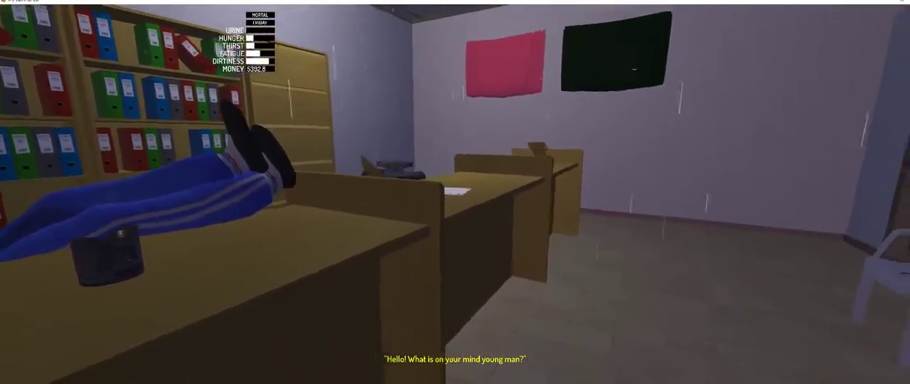
- Order the 4.286 final gear change in the Fleetarin brochure, 675 after the 50% discount
{"action": "left_click", "coordinate": [455, 195]}
{"action": "left_click", "coordinate": [432, 351]}
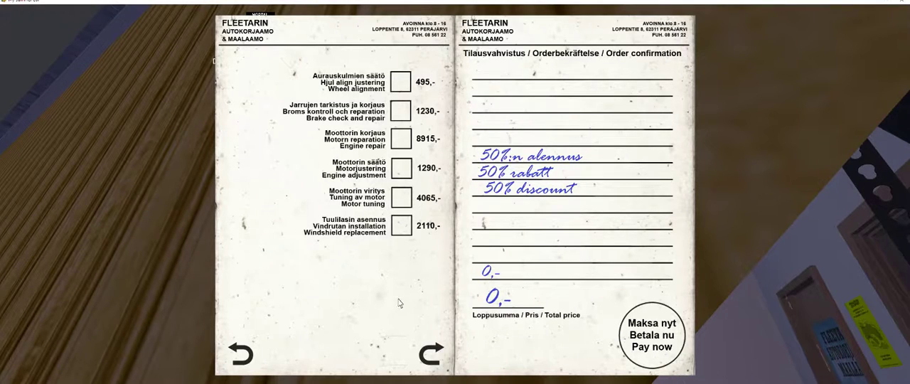
{"action": "left_click", "coordinate": [425, 351]}
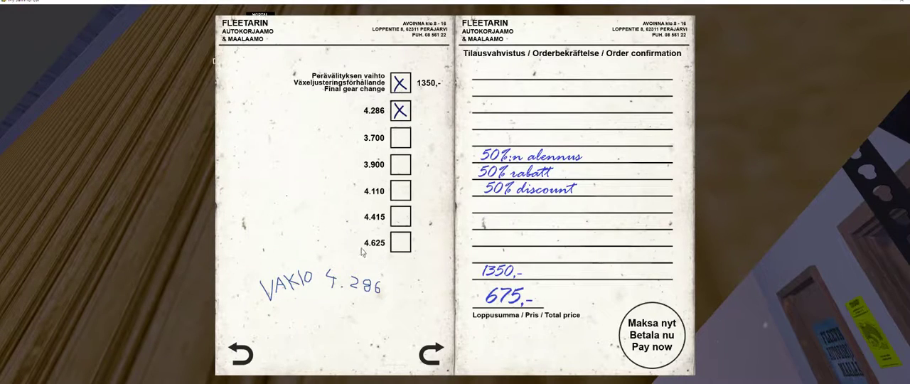
- Page through the sheet metal, paintjob and rim polish pages, then close the brochure
{"action": "left_click", "coordinate": [430, 355]}
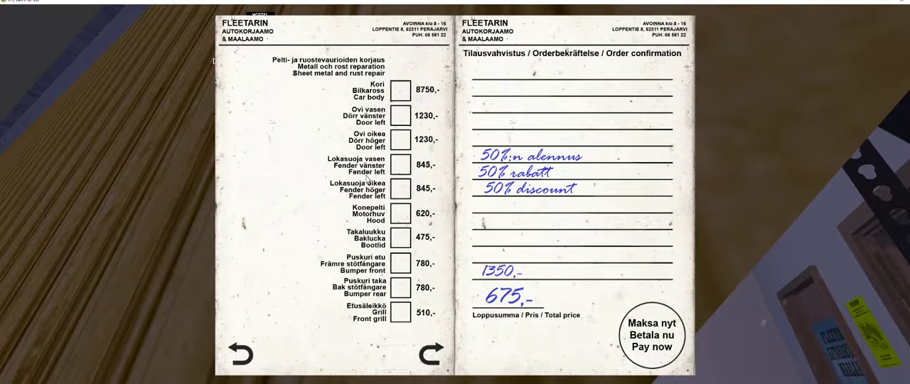
{"action": "left_click", "coordinate": [429, 353]}
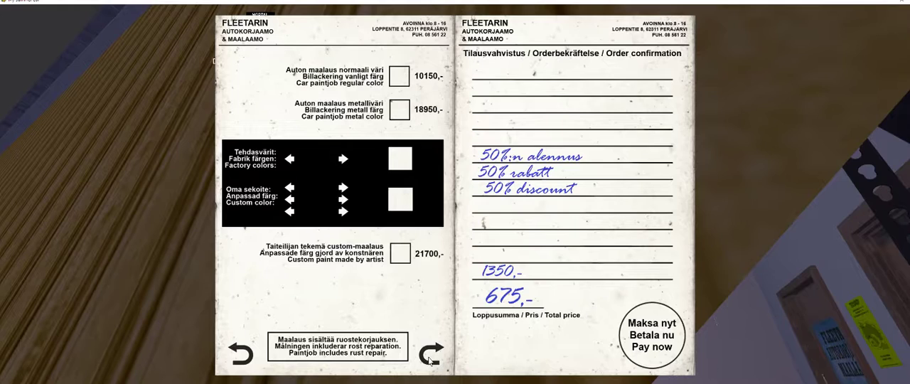
{"action": "left_click", "coordinate": [431, 355]}
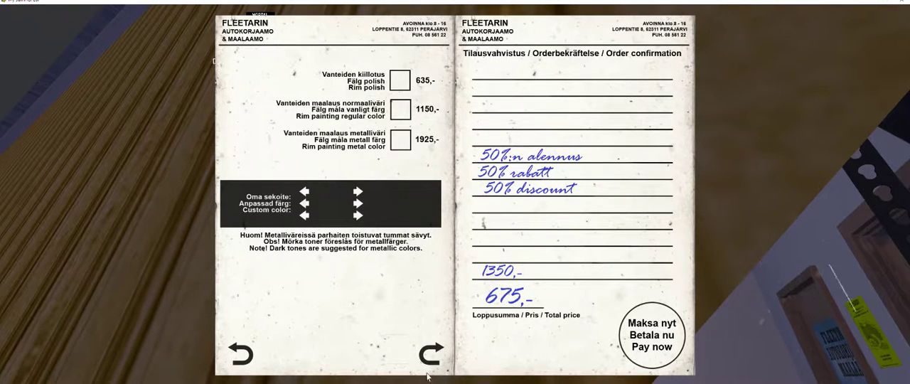
{"action": "left_click", "coordinate": [428, 363]}
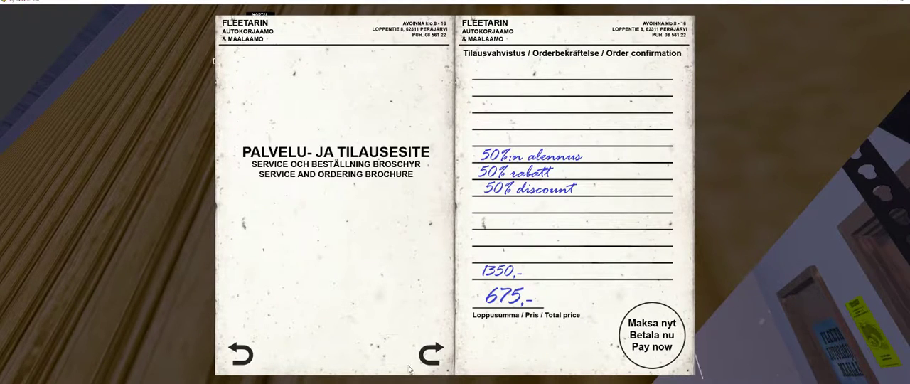
{"action": "left_click", "coordinate": [496, 290]}
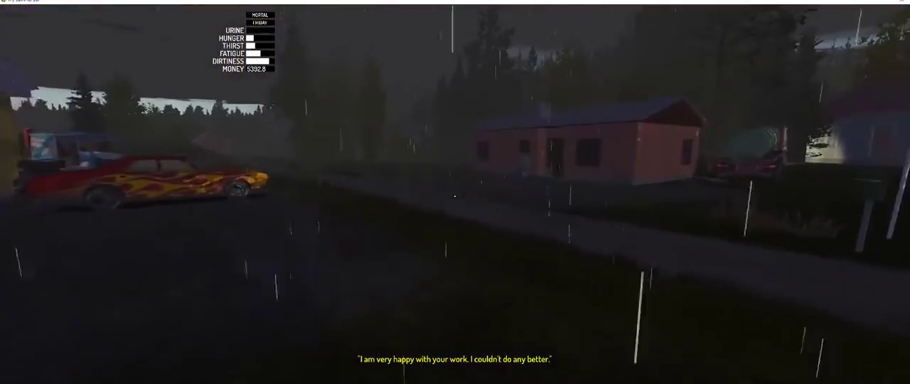
- Walk across the rainy yard toward the customer's red house
{"action": "key", "text": "w"}
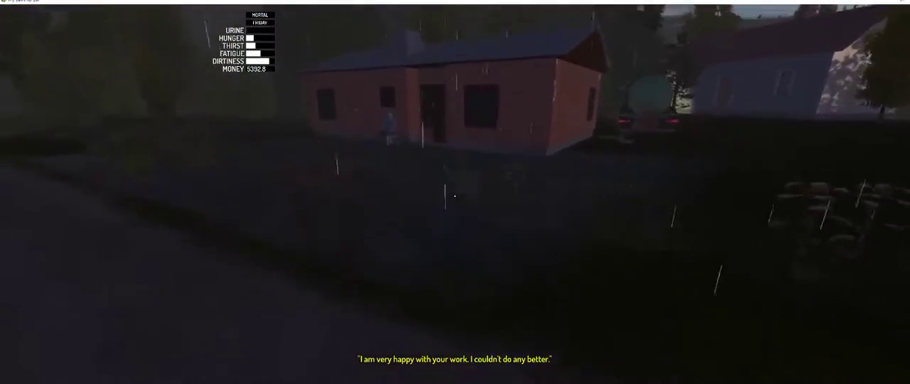
{"action": "key", "text": "w"}
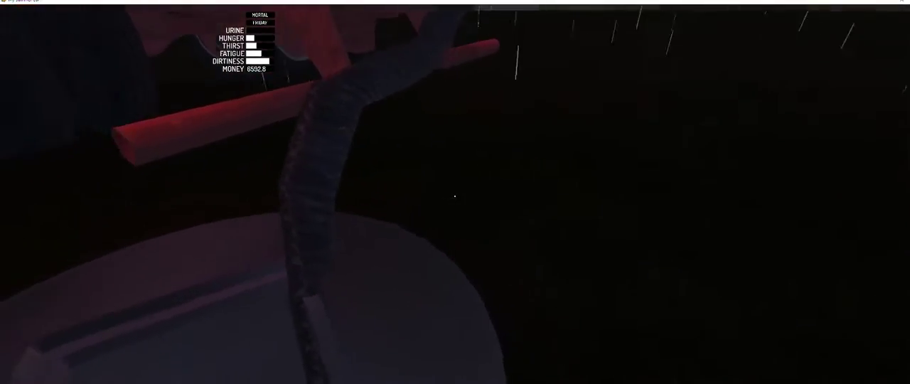
{"action": "key", "text": "w"}
{"action": "key", "text": "w"}
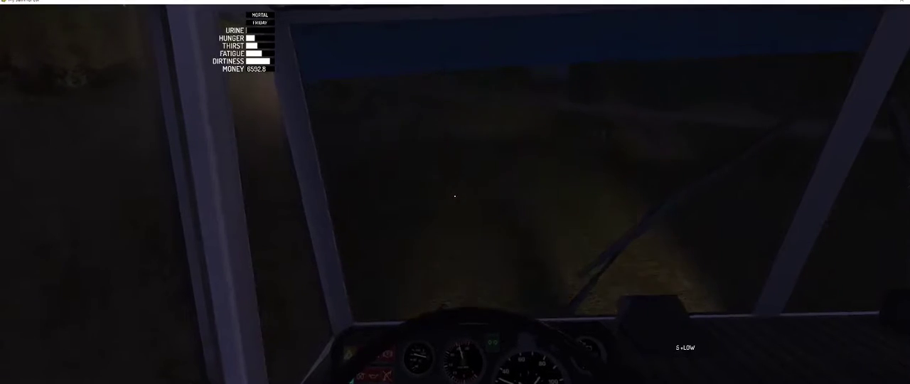
- Put the sewage truck in gear and select fourth gear in the high range
{"action": "key", "text": "w"}
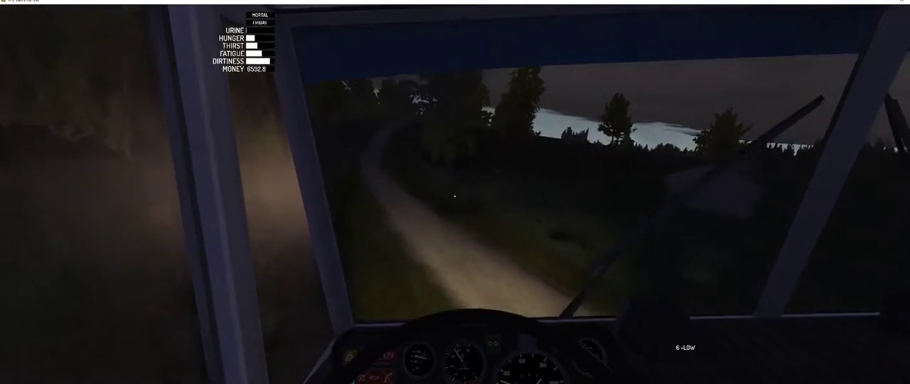
{"action": "key", "text": "r"}
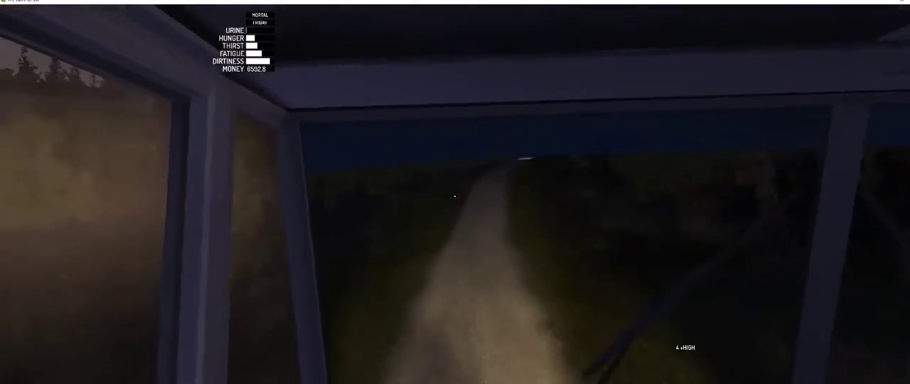
{"action": "key", "text": "s"}
- Drive the truck along the dark, rainy dirt road toward the lake
{"action": "key", "text": "w"}
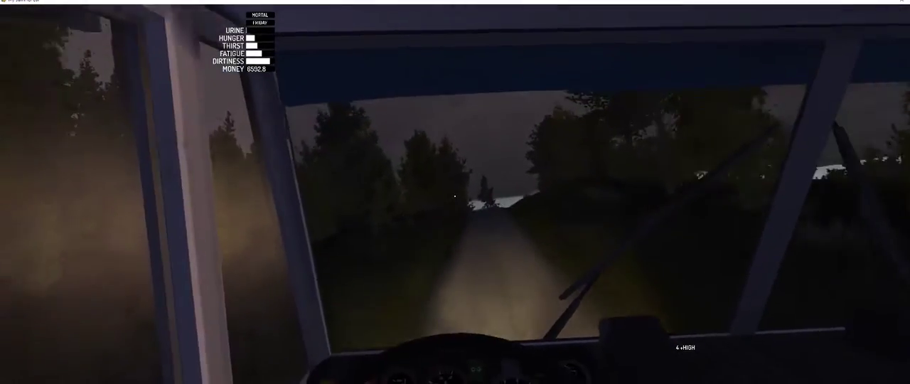
{"action": "key", "text": "w"}
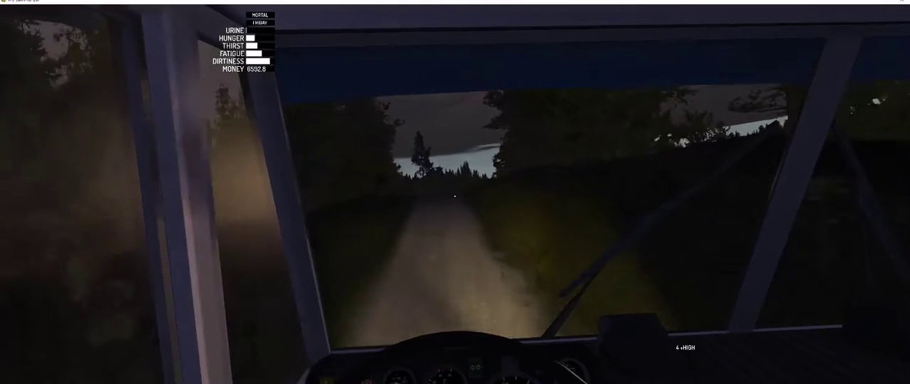
{"action": "key", "text": "w"}
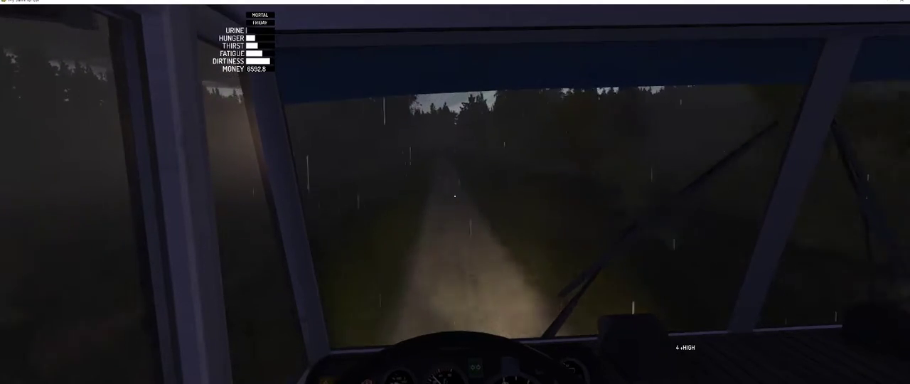
{"action": "key", "text": "w"}
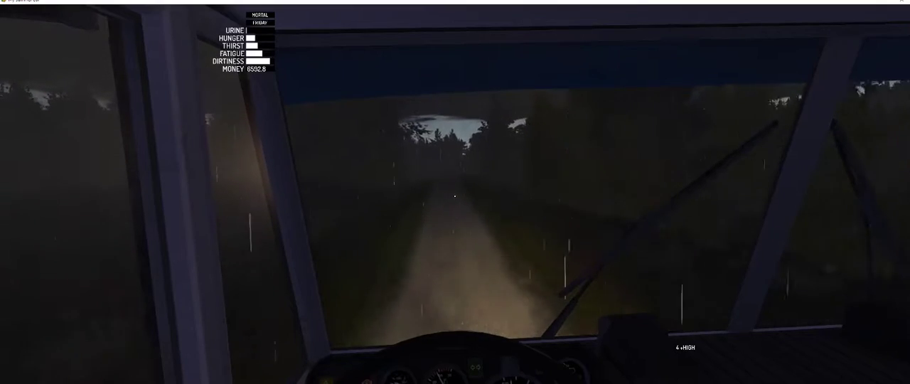
{"action": "key", "text": "w"}
{"action": "key", "text": "w"}
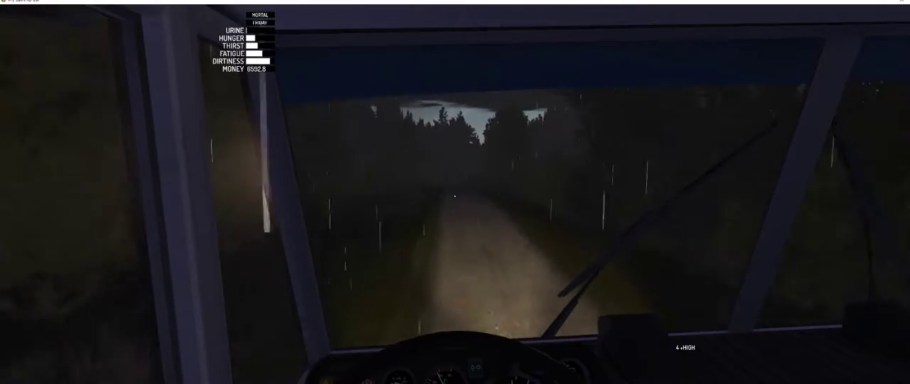
{"action": "key", "text": "w"}
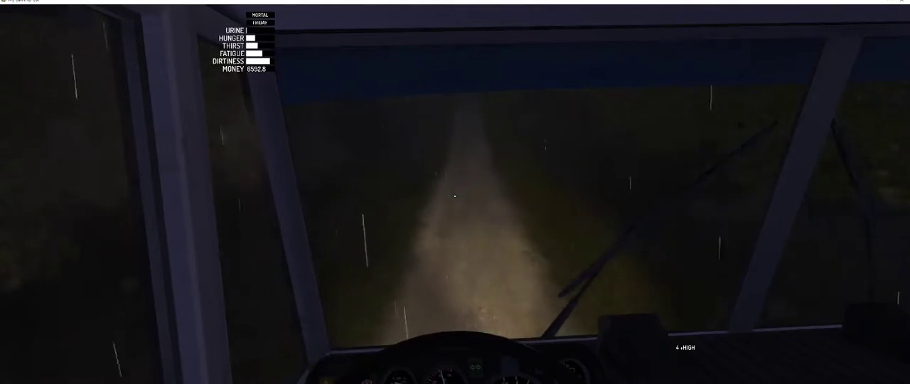
{"action": "key", "text": "w"}
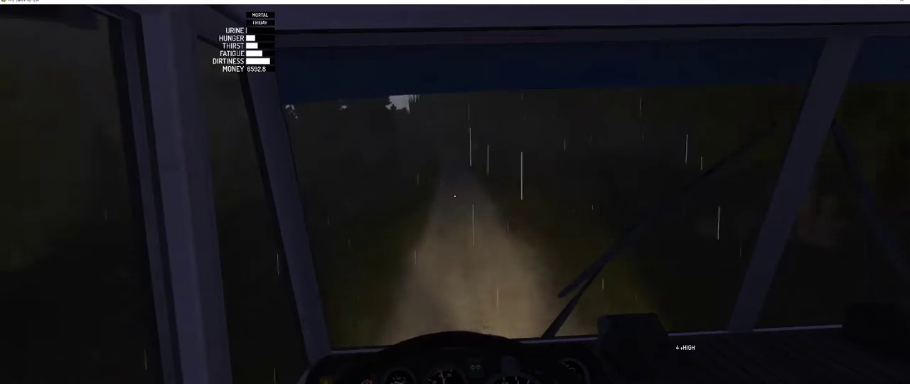
- Keep driving down the rainy dirt road past the lake toward the village
{"action": "key", "text": "w"}
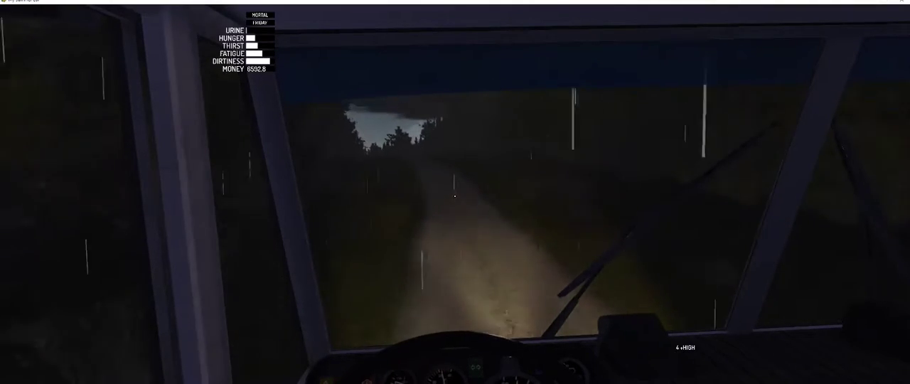
{"action": "key", "text": "w"}
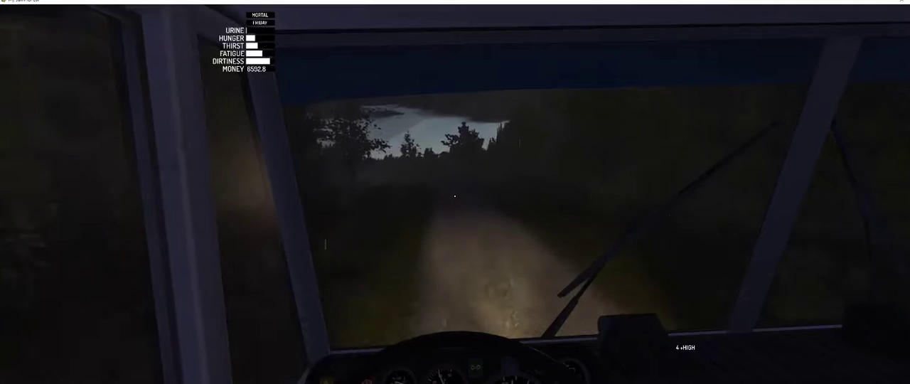
{"action": "key", "text": "w"}
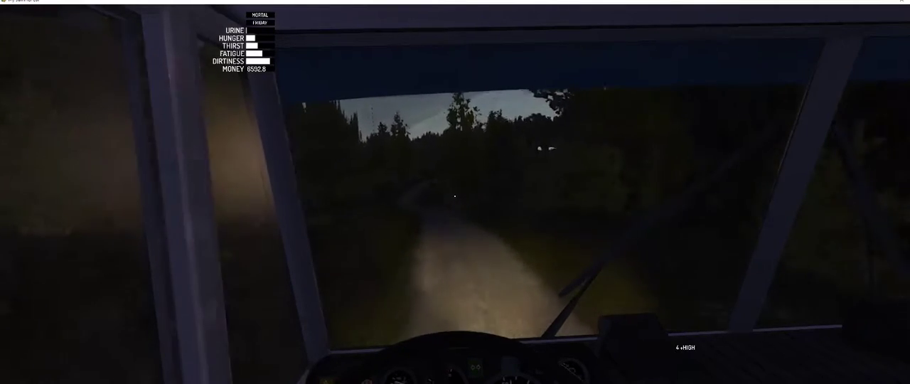
{"action": "key", "text": "w"}
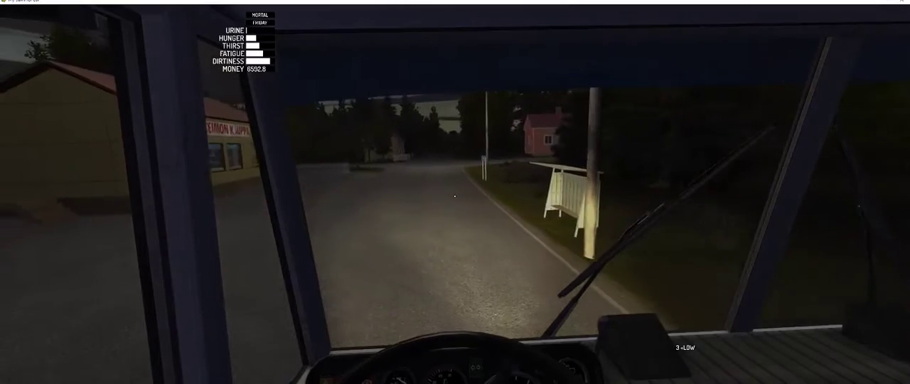
- Shift the truck up into fourth gear and engage the high range
{"action": "key", "text": "w"}
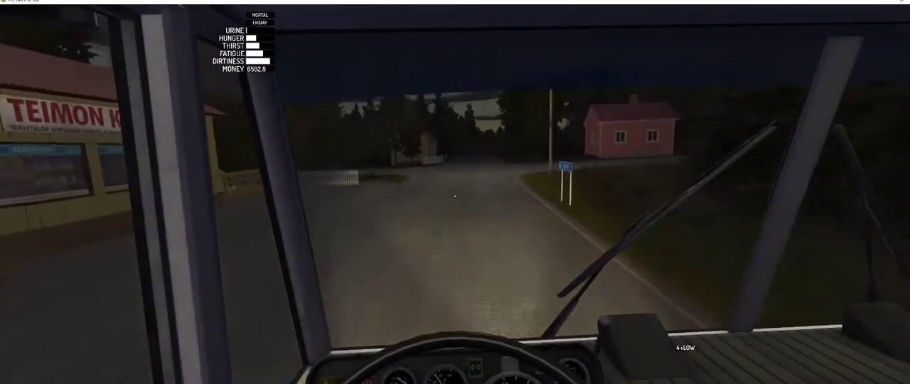
{"action": "key", "text": "w"}
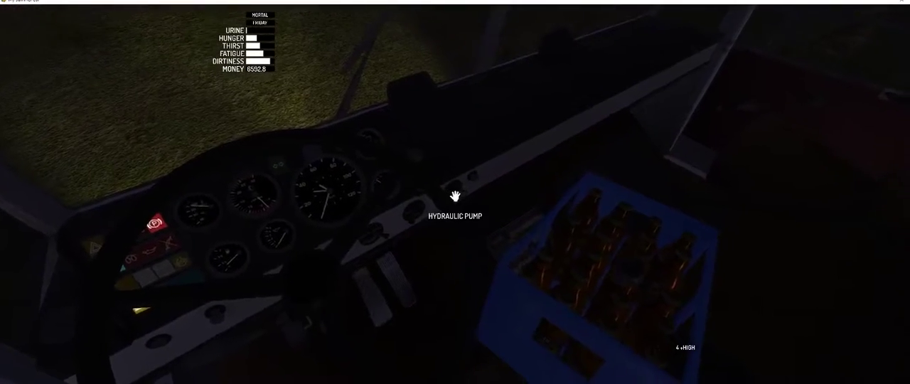
- Drink a beer from the crate in the truck cab
{"action": "key", "text": "f"}
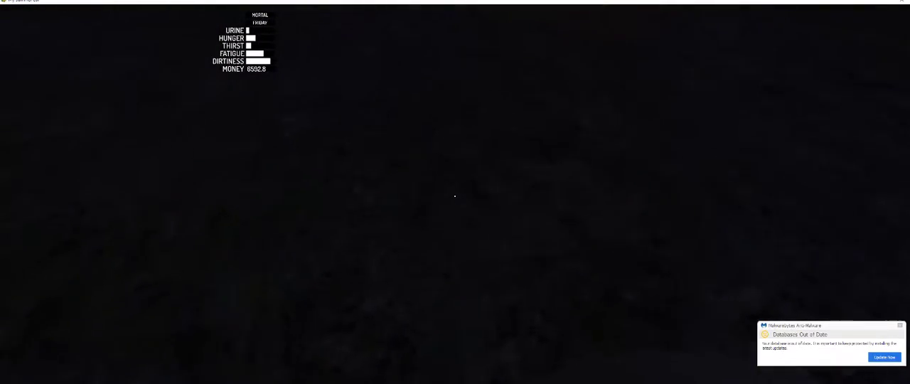
- Pick up the septic hose and place it in the customer's tank
{"action": "left_click", "coordinate": [455, 196]}
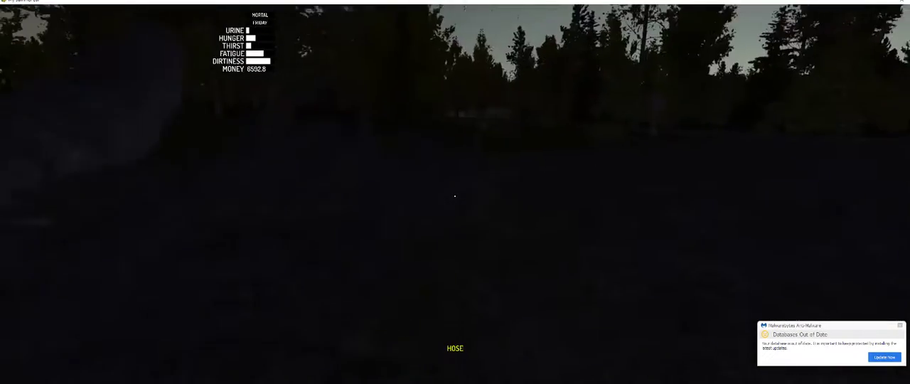
{"action": "left_click", "coordinate": [455, 195]}
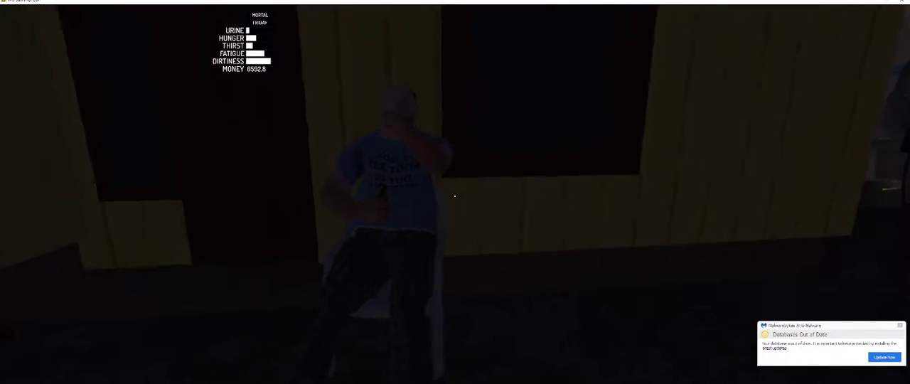
- Turn away from the homeowner and walk past the parked truck
{"action": "left_click_drag", "start_coordinate": [455, 197], "coordinate": [455, 196]}
{"action": "key", "text": "w"}
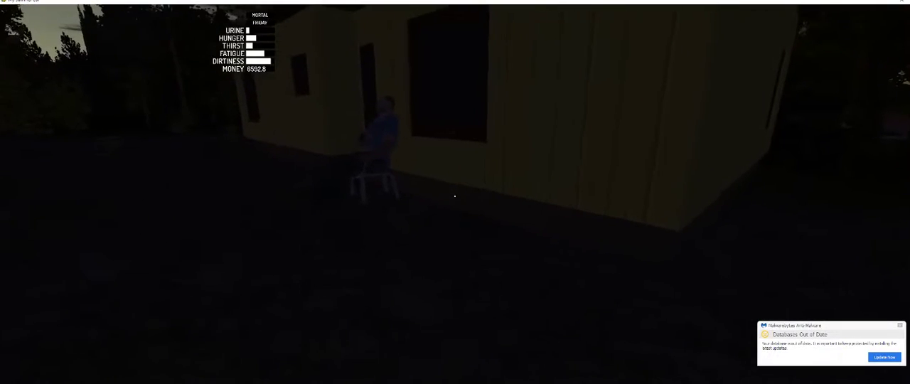
{"action": "key", "text": "w"}
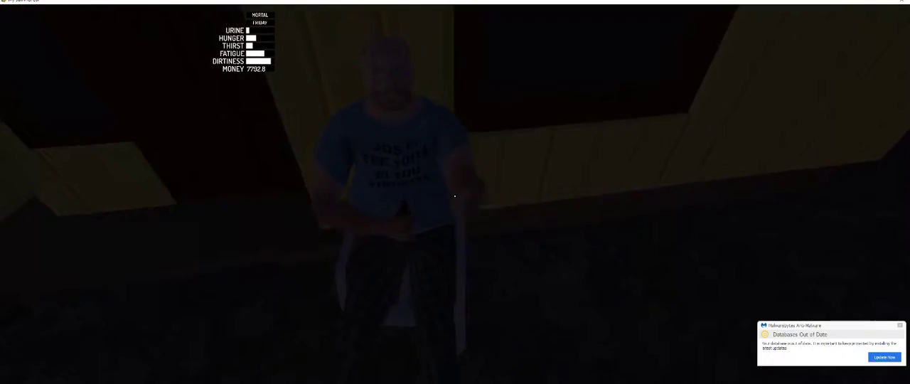
- Collect the homeowner's payment, reaching 7732.8, and walk back around the truck
{"action": "left_click", "coordinate": [455, 195]}
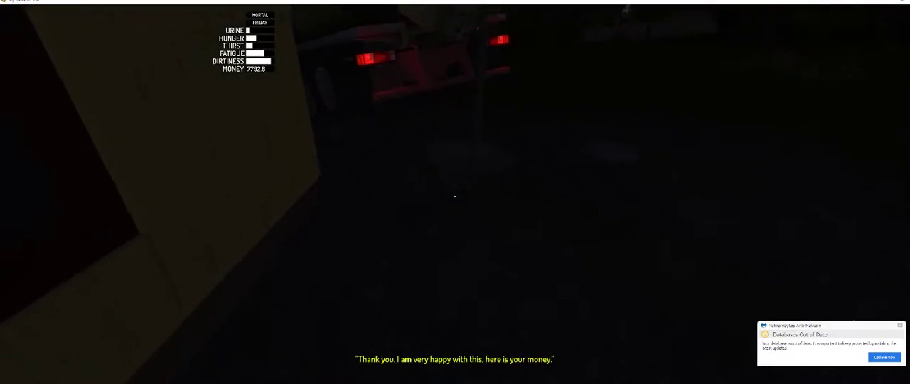
{"action": "key", "text": "w"}
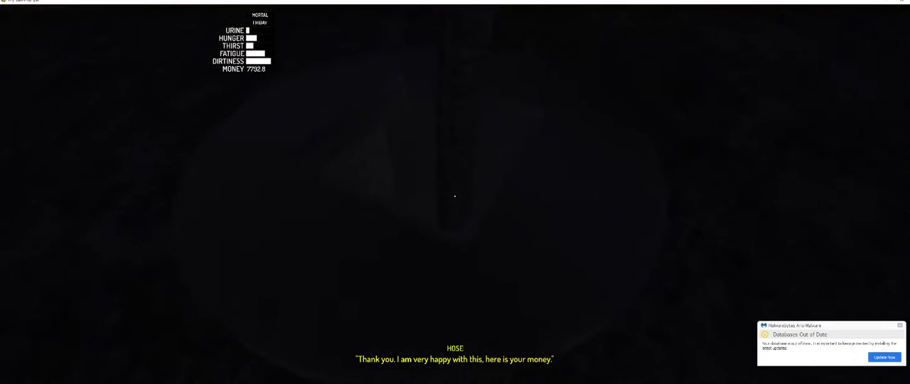
{"action": "key", "text": "w"}
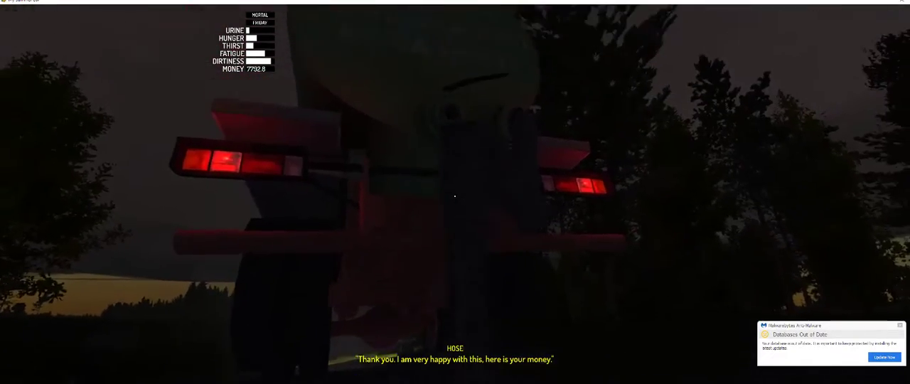
{"action": "key", "text": "w"}
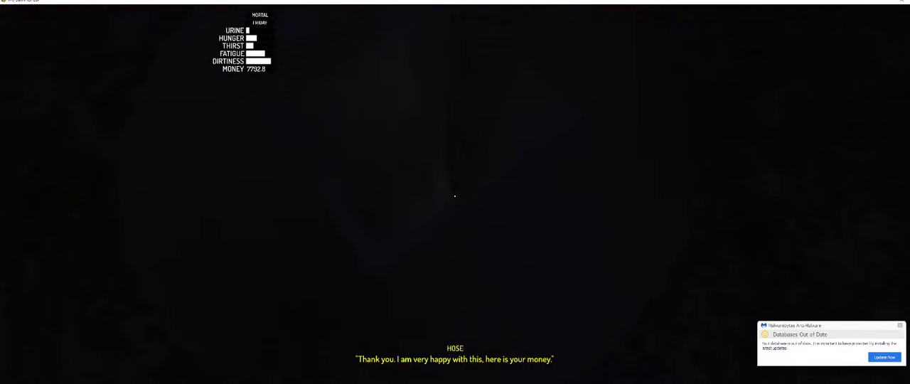
- Walk around the sewage truck's rear and back to the hose beside it
{"action": "key", "text": "w"}
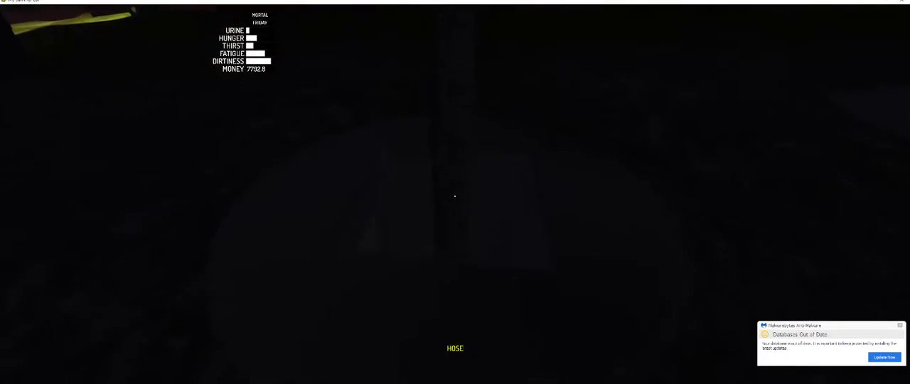
{"action": "key", "text": "w"}
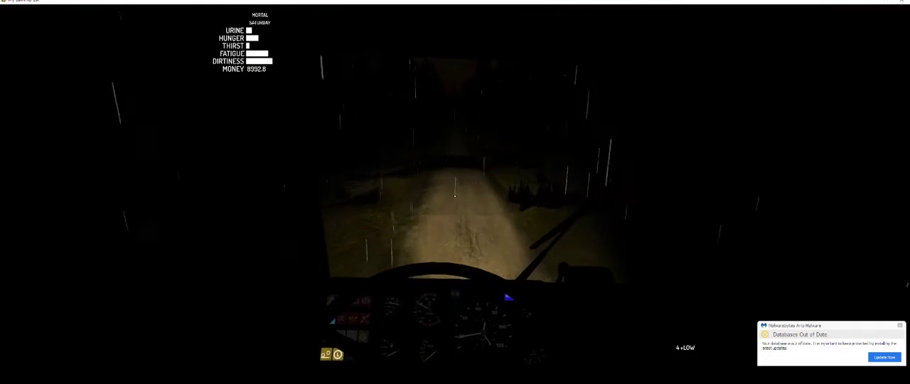
- Shift the sewage truck from 4+LOW into 4+HIGH on the dark forest road
{"action": "key", "text": "g"}
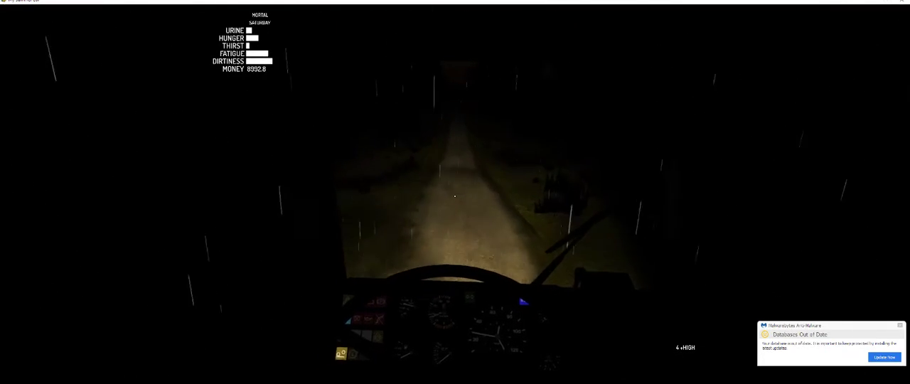